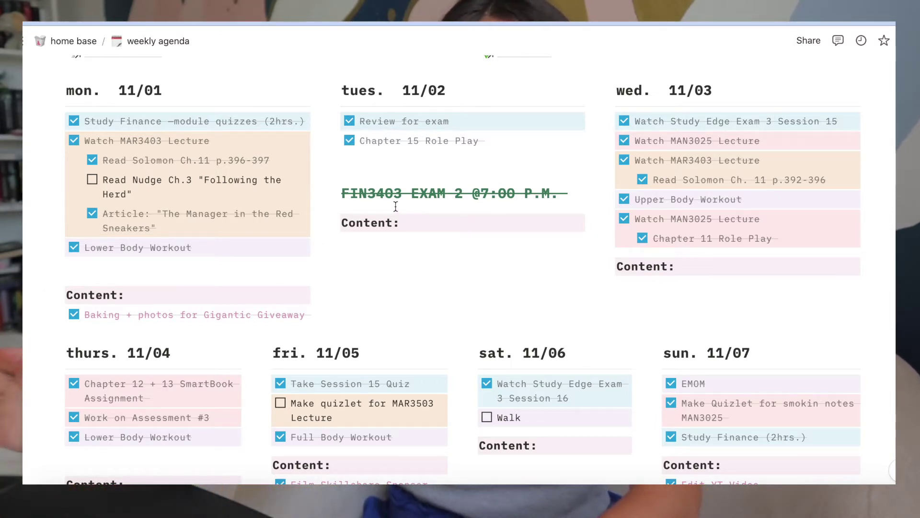
- Examine the Week 1 daily task lists and content sections in the weekly agenda
scroll(507, 289, "down", 4)
scroll(510, 290, "down", 1)
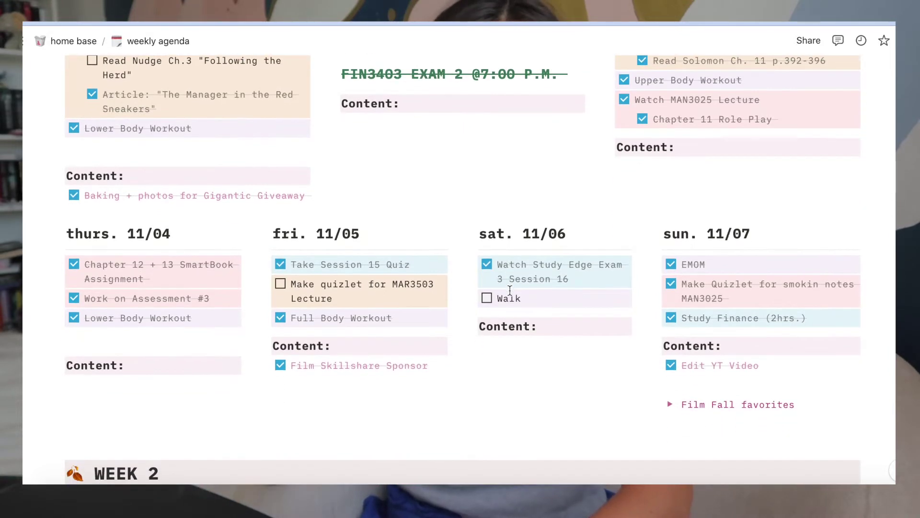
scroll(594, 331, "up", 7)
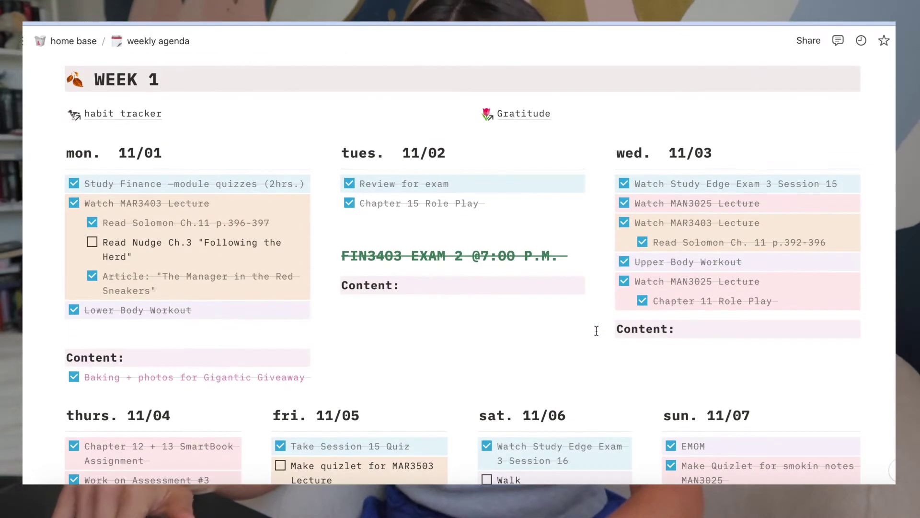
scroll(514, 390, "down", 1)
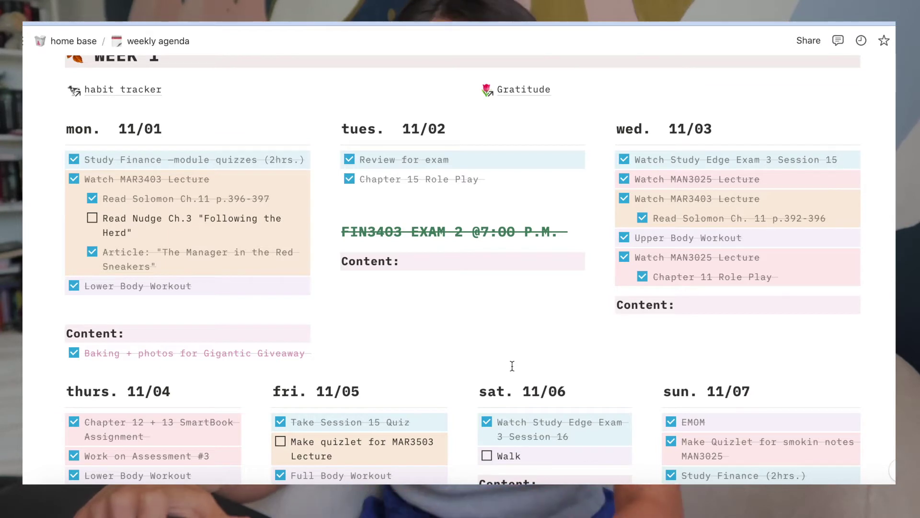
scroll(472, 302, "up", 1)
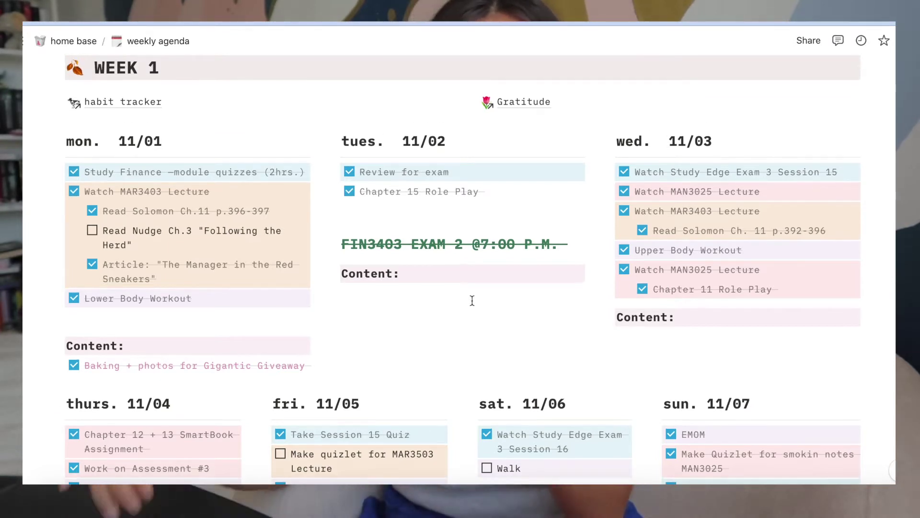
- Switch to the template's weekly overview and add a text line reading "Management lecture" under mon. 10/11
mouse_move(29, 55)
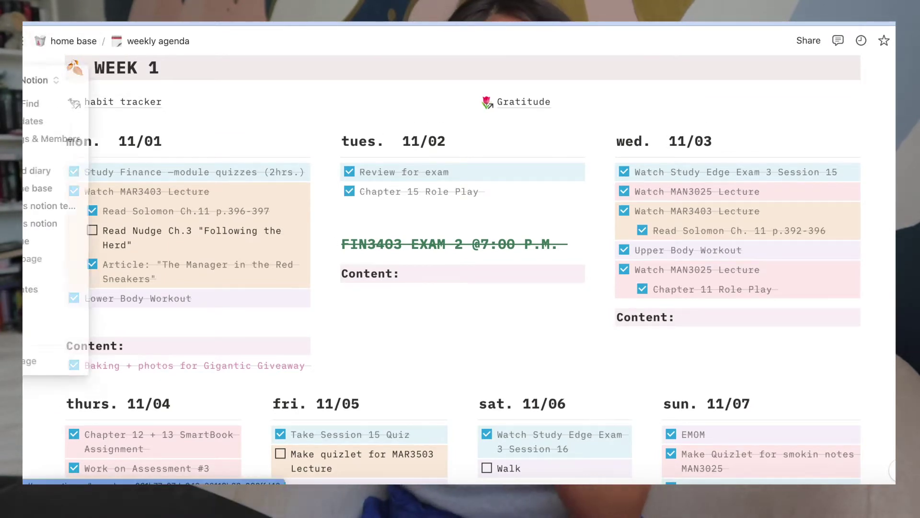
left_click(63, 206)
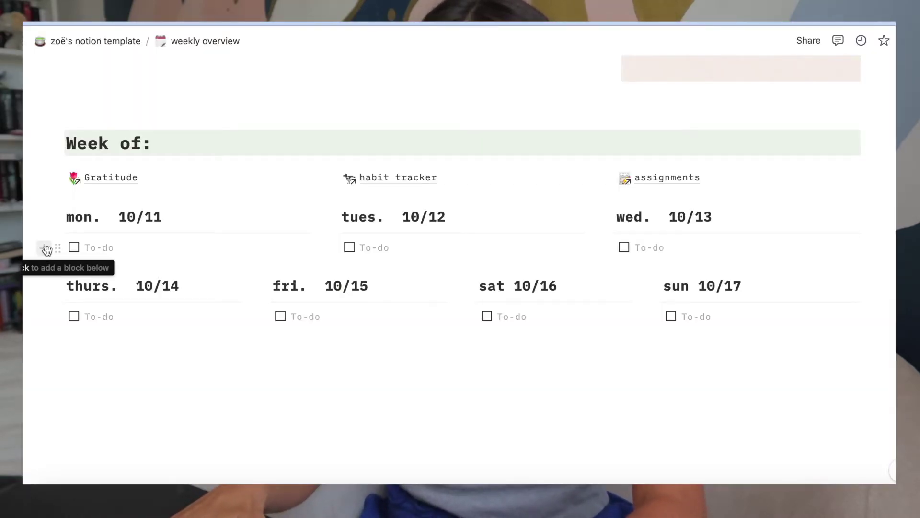
left_click(46, 248)
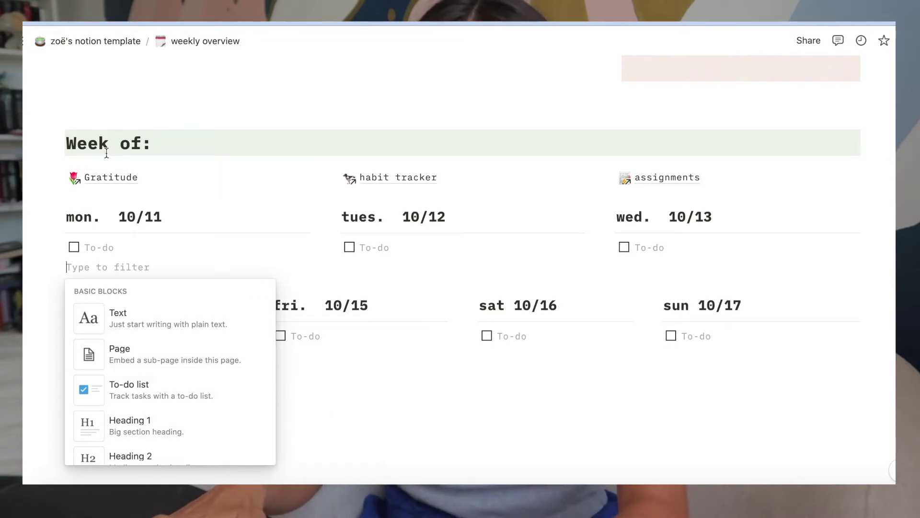
left_click(103, 313)
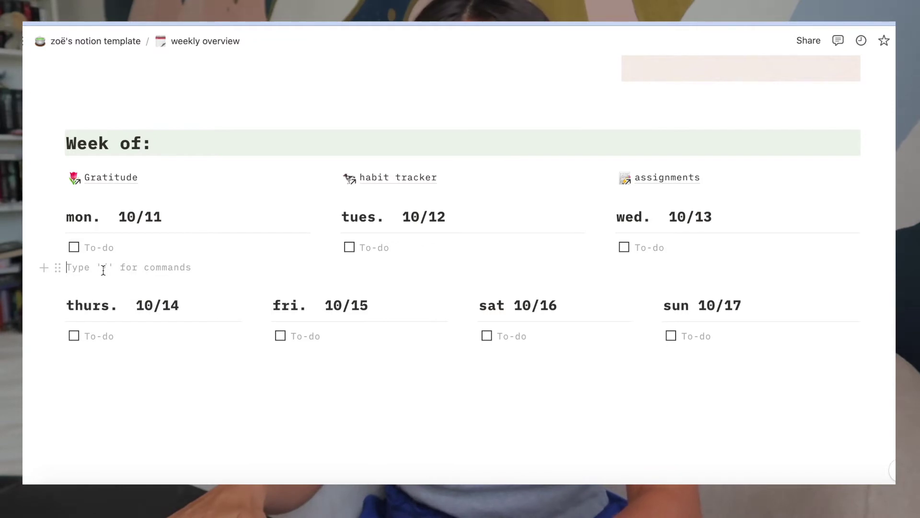
type("Management lecture")
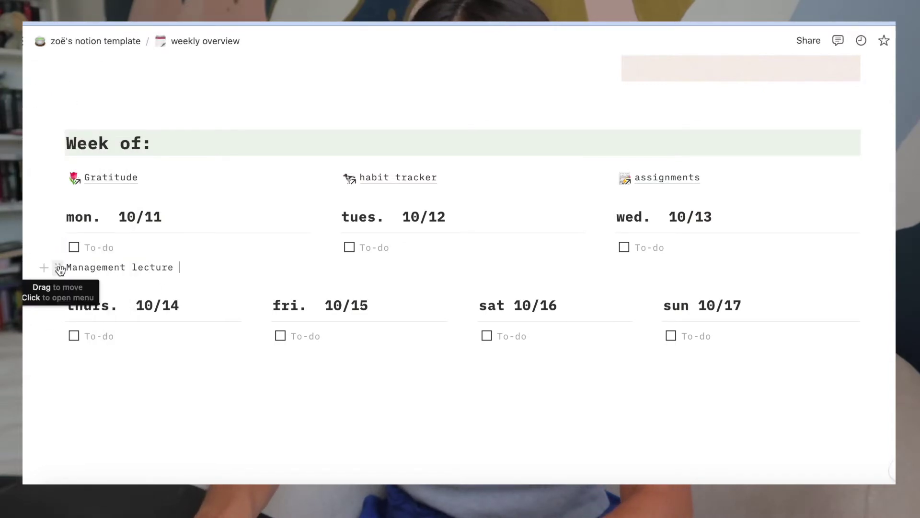
- Give the "Management lecture" line a blue background
left_click(58, 268)
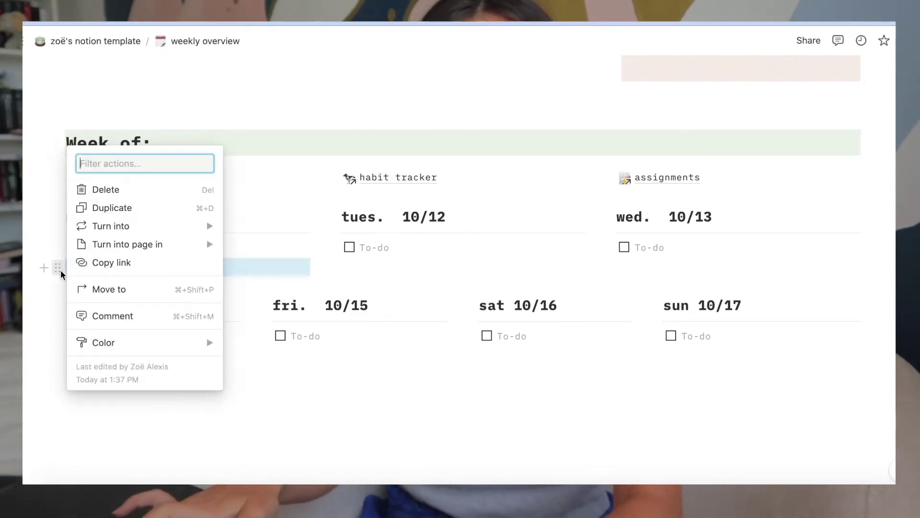
key("Escape")
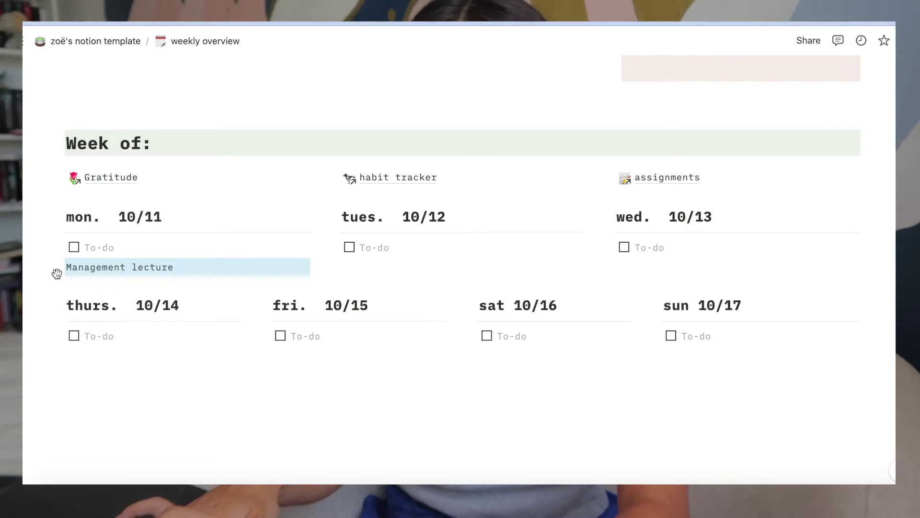
left_click(57, 272)
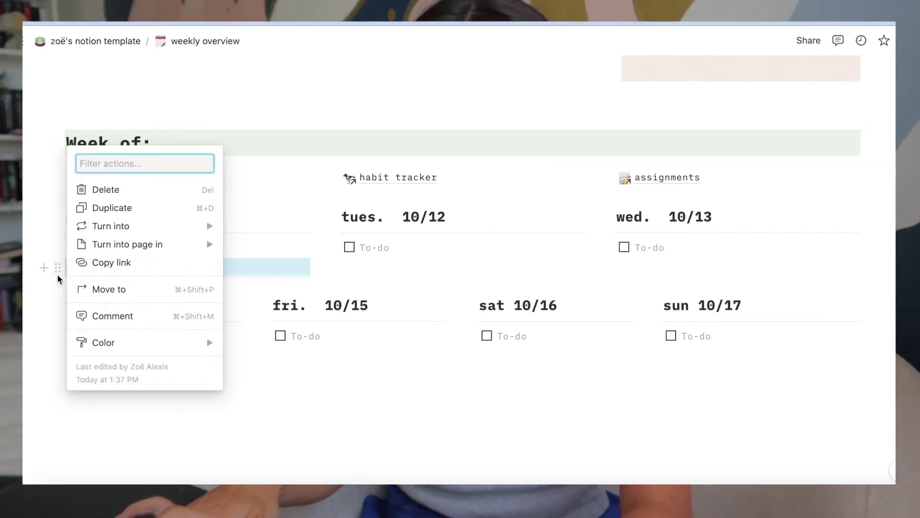
mouse_move(113, 348)
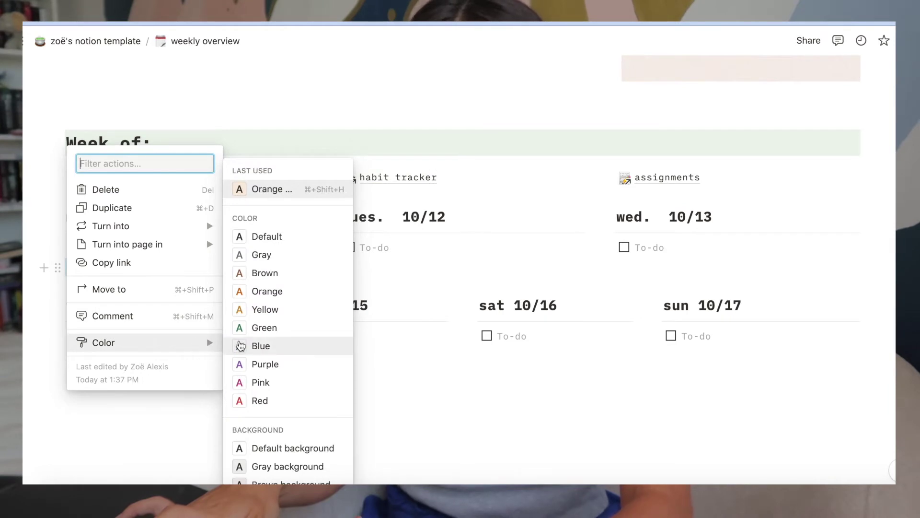
scroll(262, 345, "down", 2)
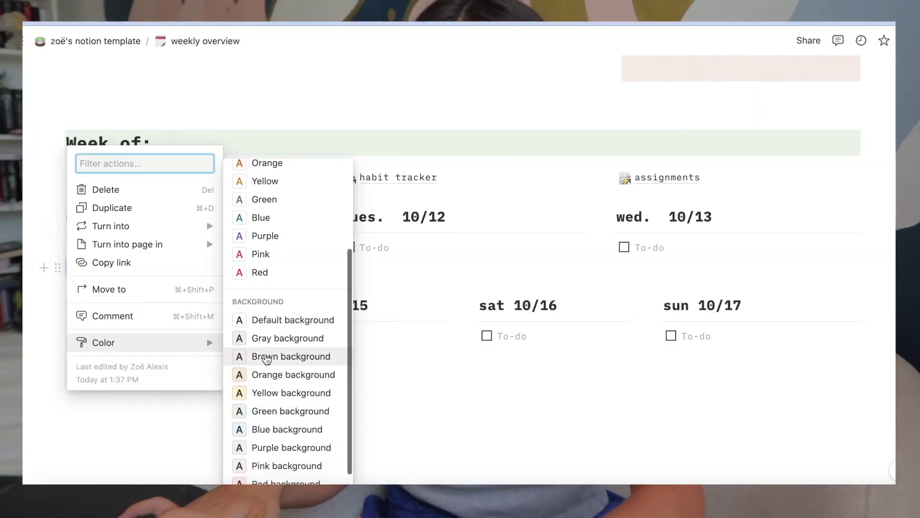
left_click(245, 429)
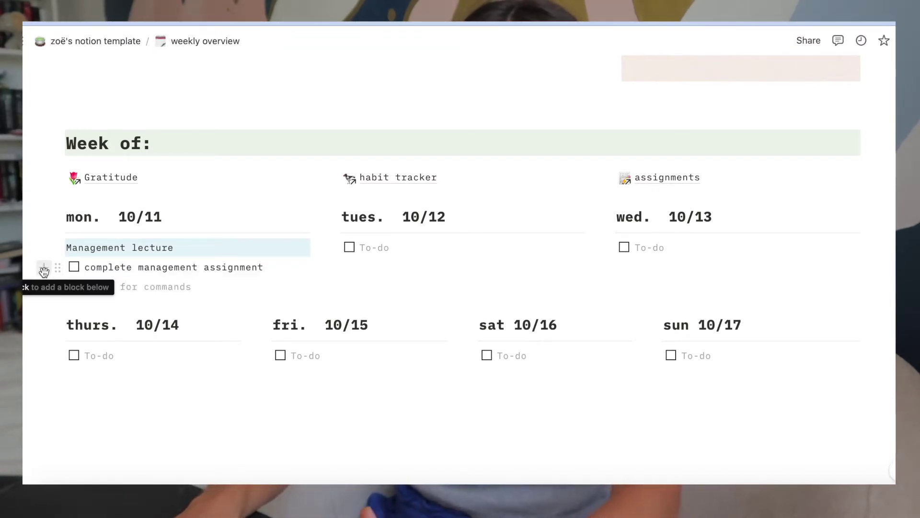
- Browse the block types that can be inserted below the "complete management assignment" to-do
left_click(44, 268)
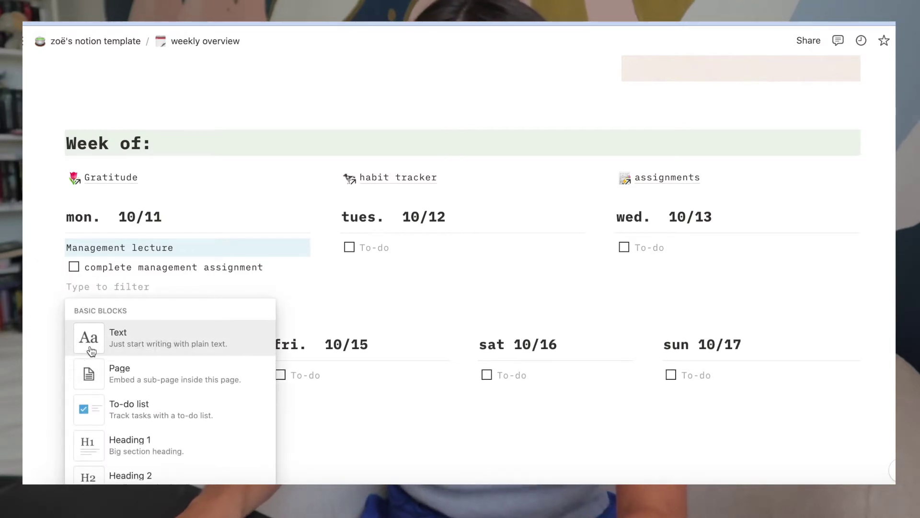
scroll(106, 370, "down", 5)
scroll(110, 374, "down", 1)
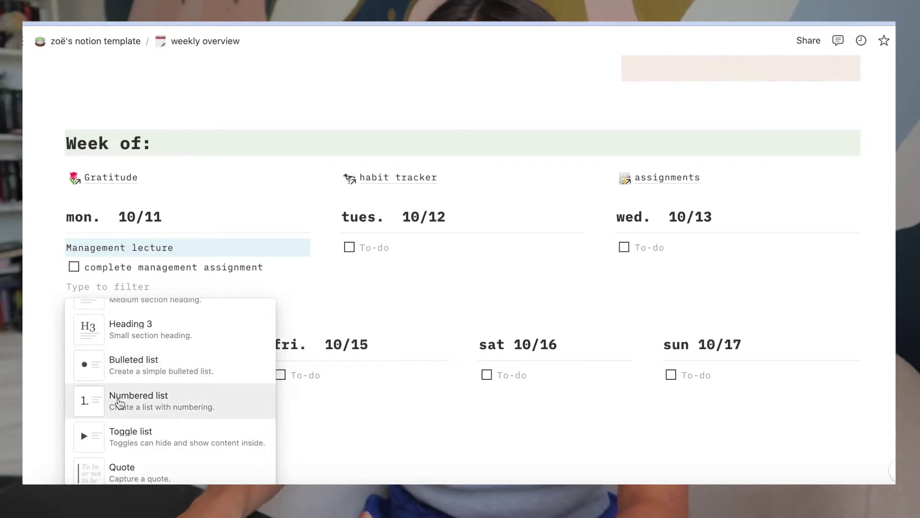
scroll(125, 408, "down", 1)
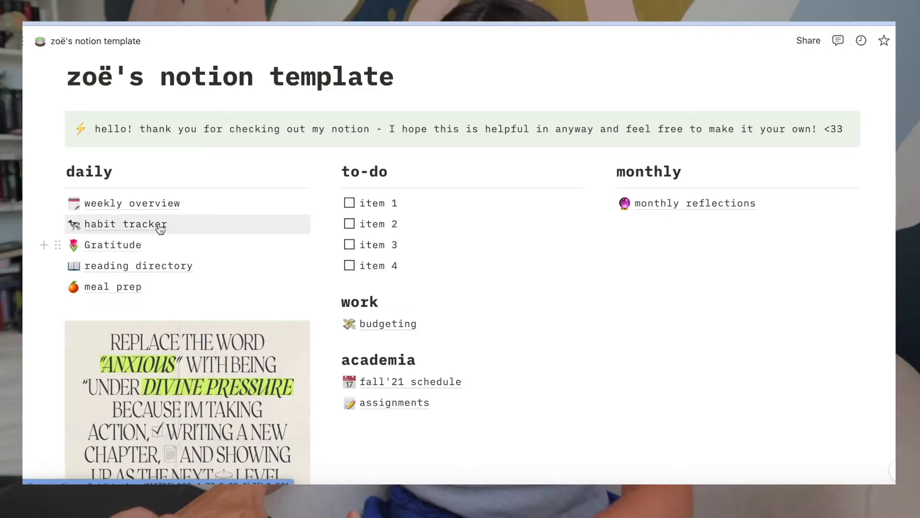
- Open the template's habit tracker page and start adding a column after notes in the monthly habit tracker table
left_click(135, 231)
scroll(352, 306, "down", 8)
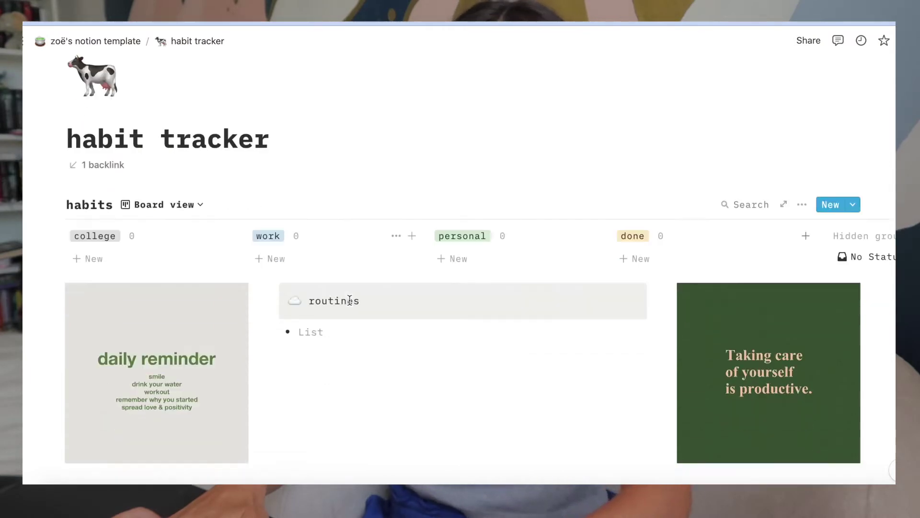
scroll(351, 306, "down", 1)
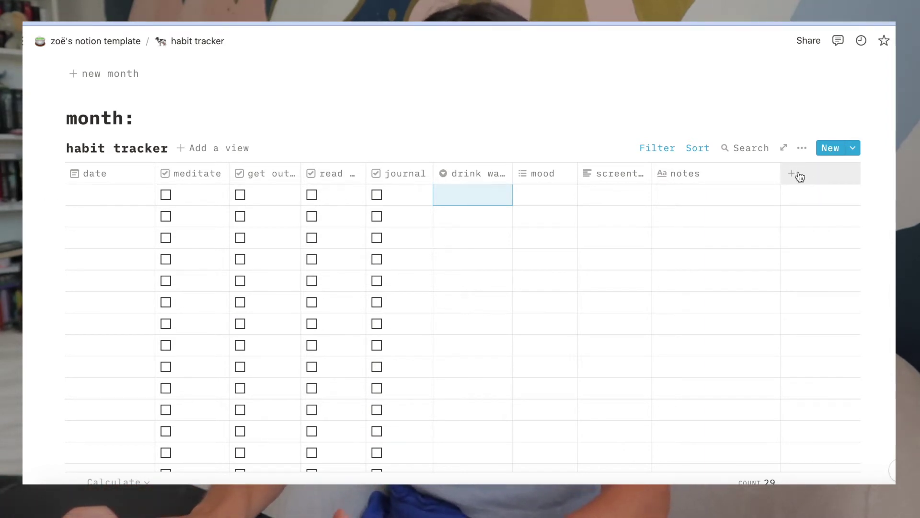
left_click(799, 177)
left_click(799, 247)
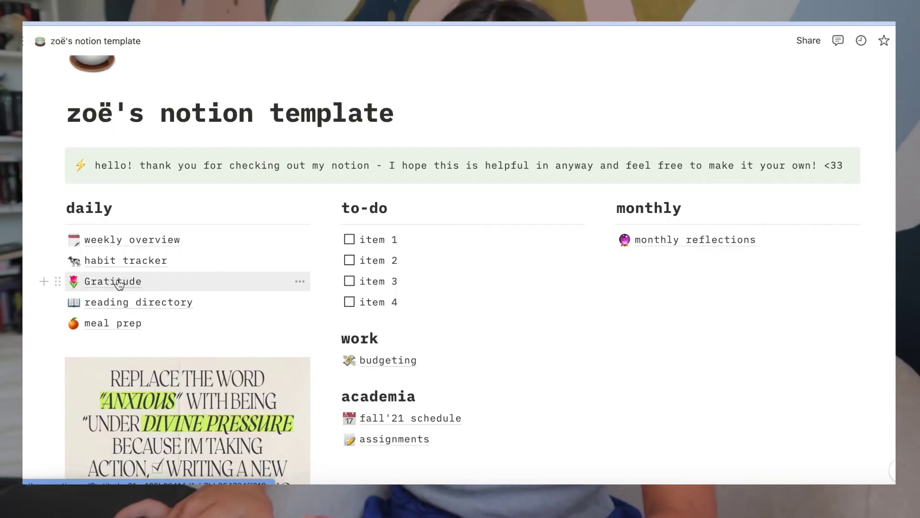
- Open the Gratitude page and set the date of the Month table's first row to November 8, 2021
left_click(113, 281)
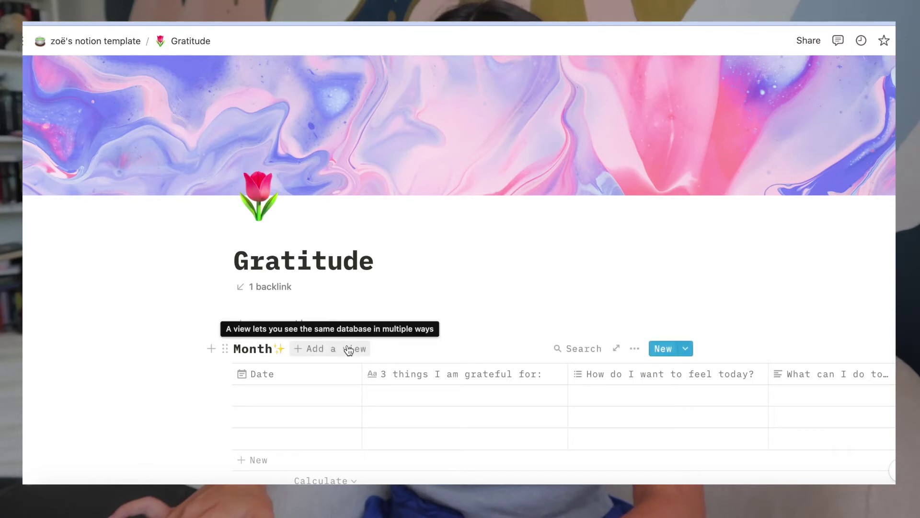
scroll(417, 355, "down", 3)
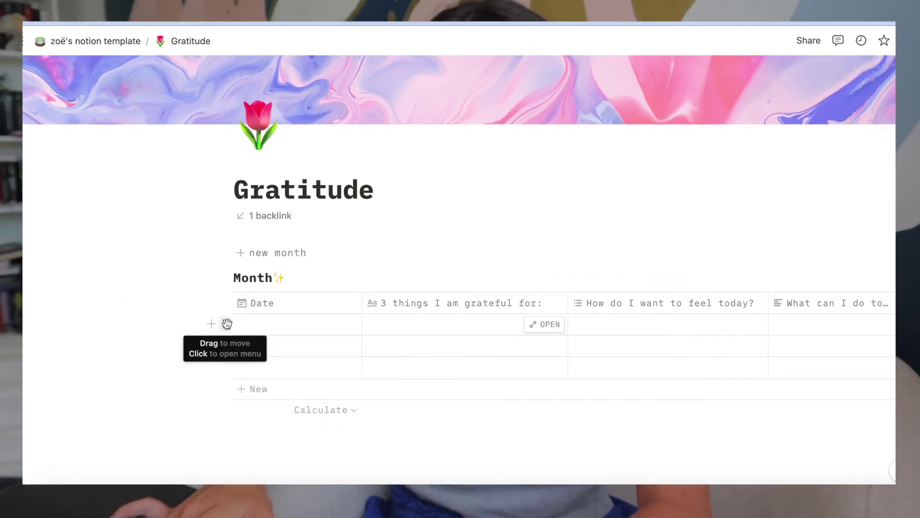
left_click(226, 324)
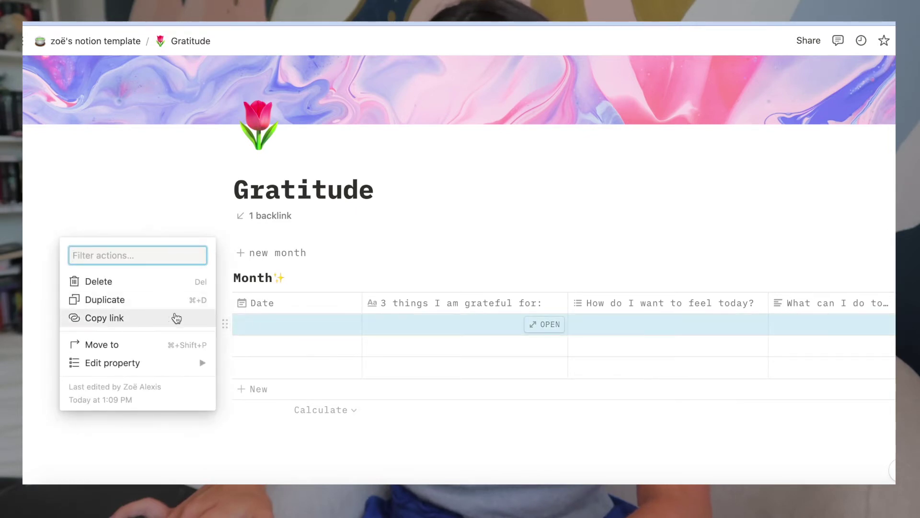
key("Escape")
left_click(303, 321)
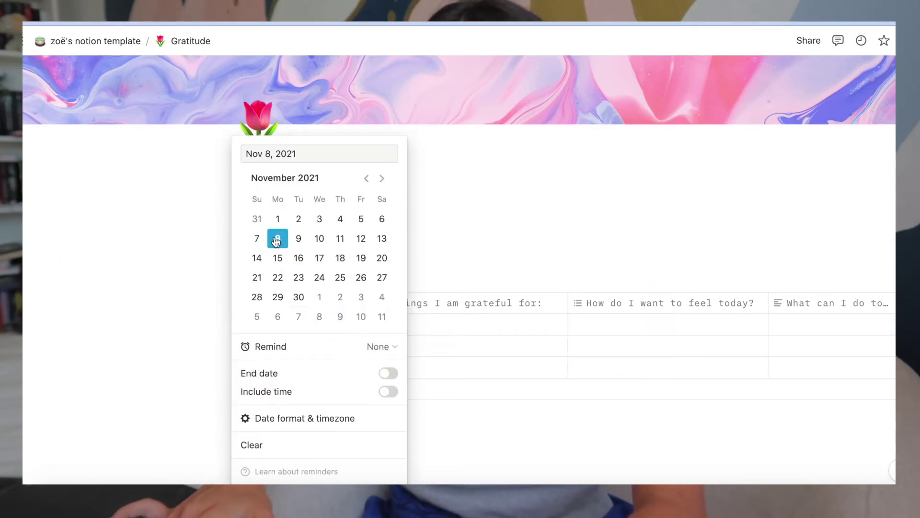
left_click(430, 239)
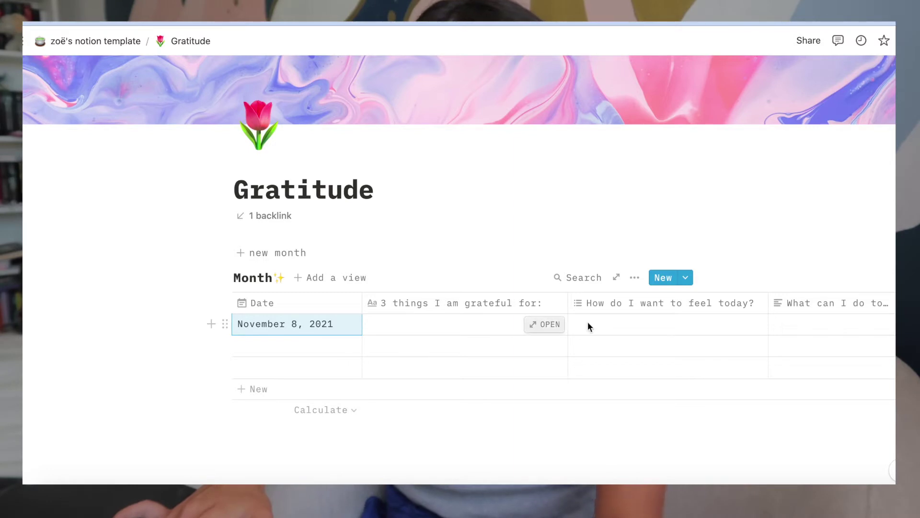
- Create the option "Empowered" for "How do I want to feel today?" and assign it to the November 8 row
scroll(645, 324, "right", 5)
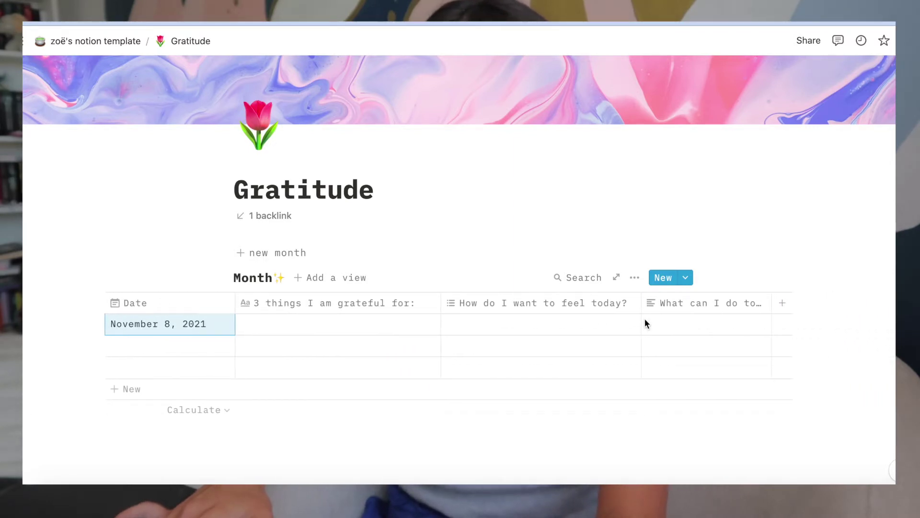
left_click(571, 324)
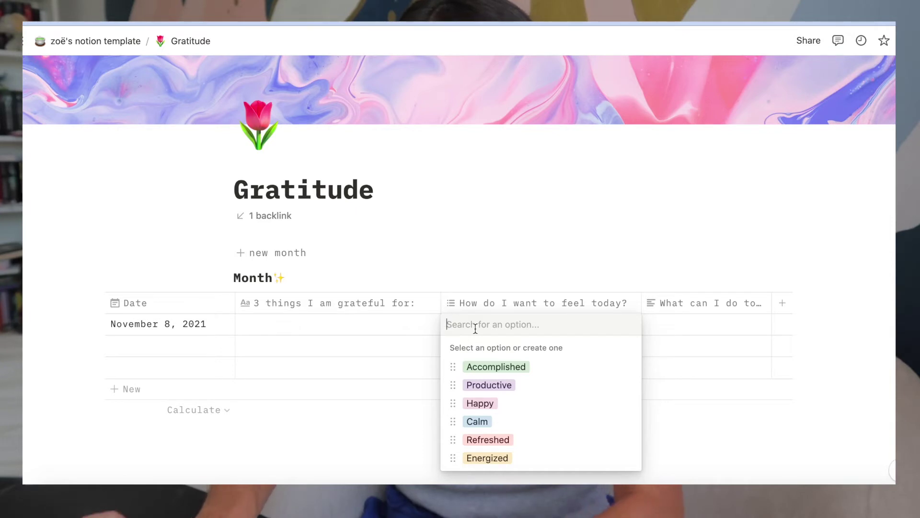
type("Empowered")
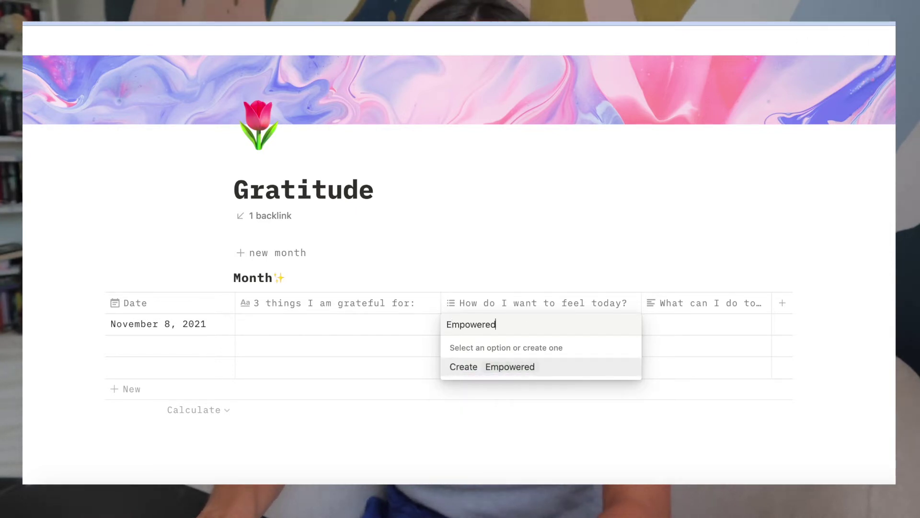
key("Return")
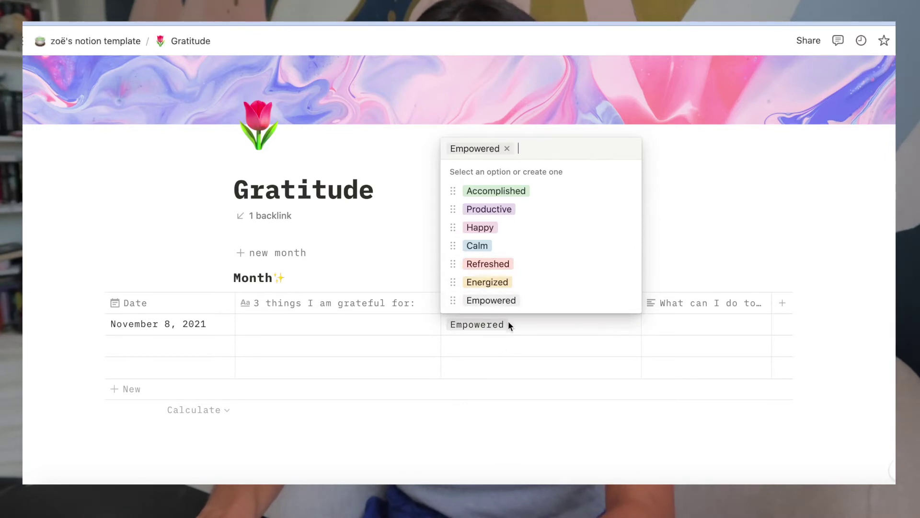
left_click(672, 324)
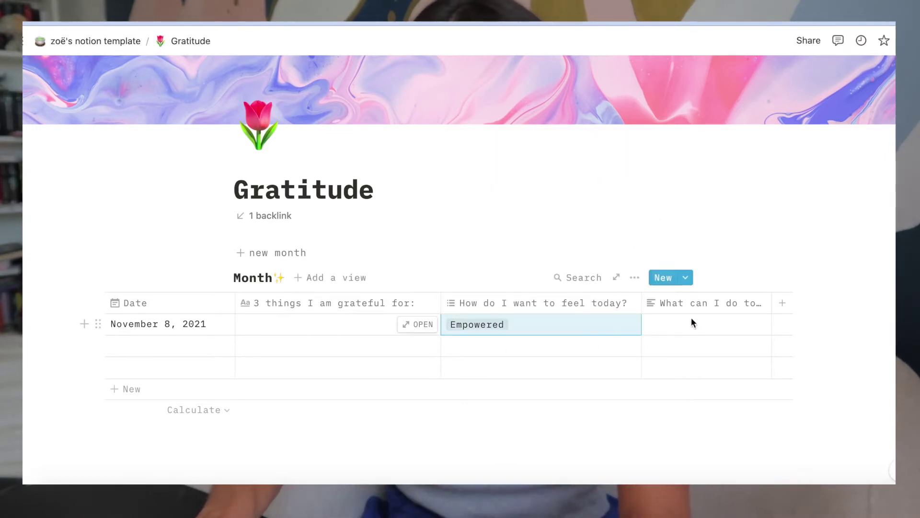